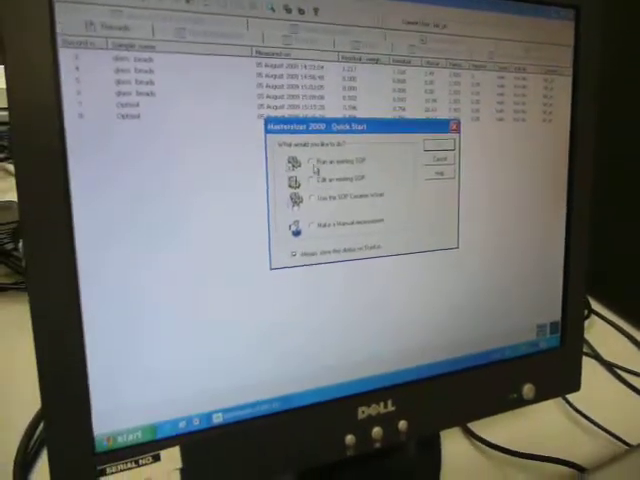
# - Choose 'Edit an existing SOP' in the Quick Start dialog and confirm
pyautogui.click(437, 152)
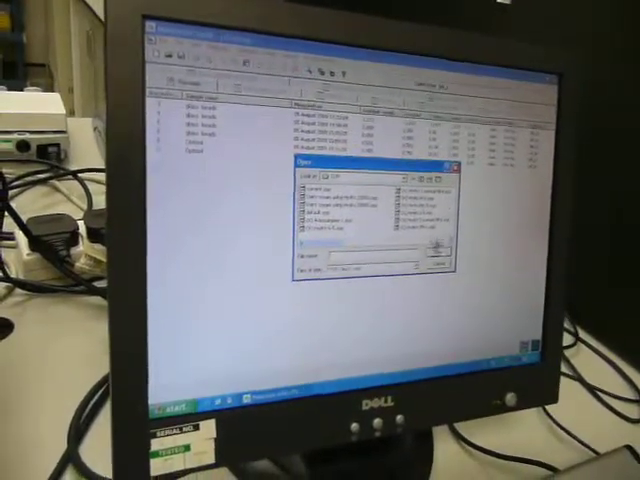
# - Open the SOP folder and load the chosen SOP file for editing
pyautogui.doubleClick(420, 215)
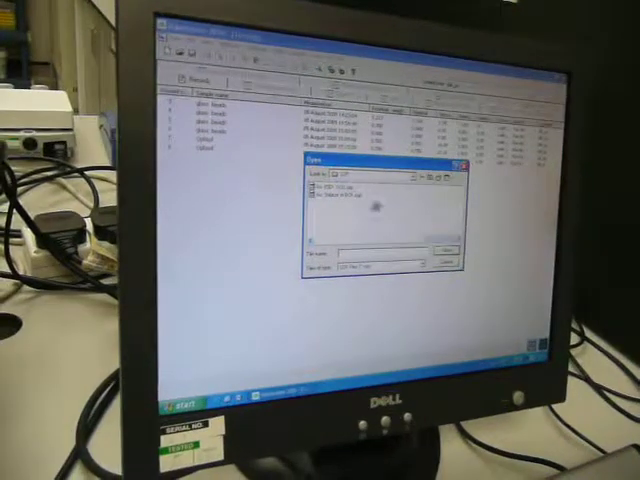
pyautogui.click(448, 252)
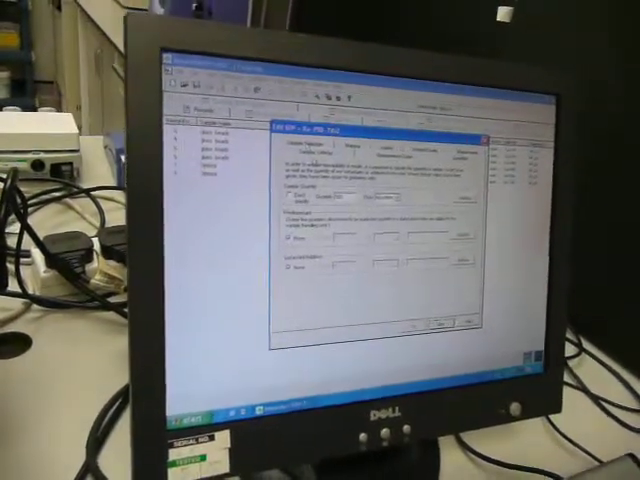
# - Select a different sample handling unit, then check the Material page's sample material list
pyautogui.click(310, 160)
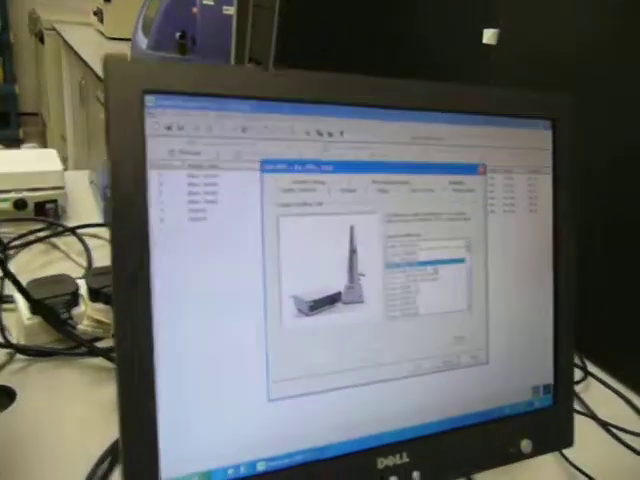
pyautogui.press('Down')
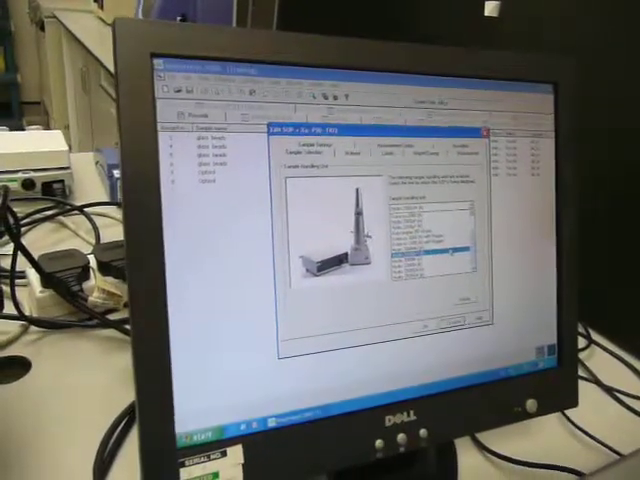
pyautogui.press('Down')
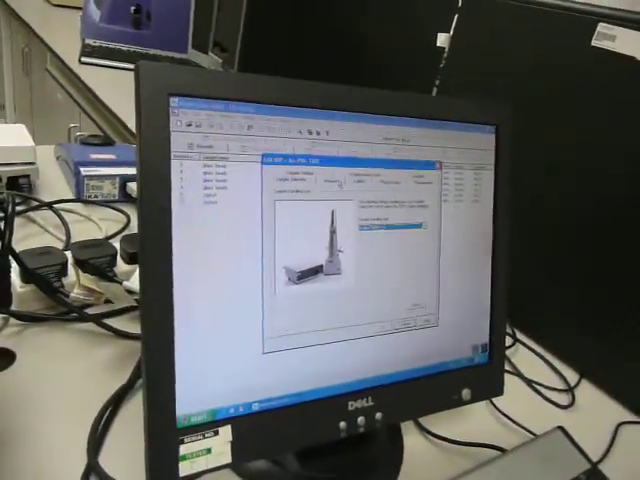
pyautogui.press('Return')
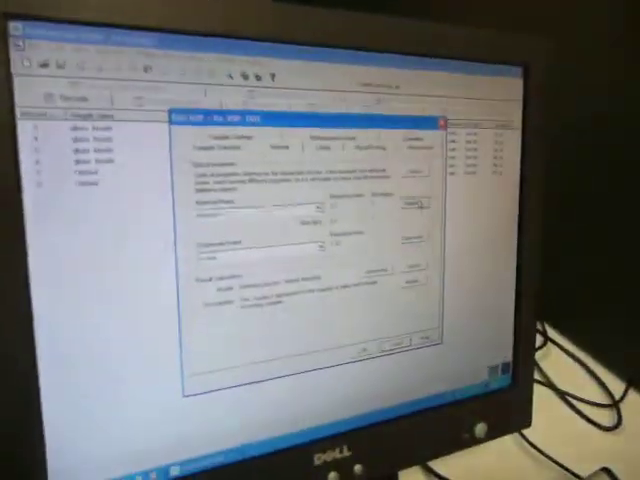
pyautogui.click(414, 204)
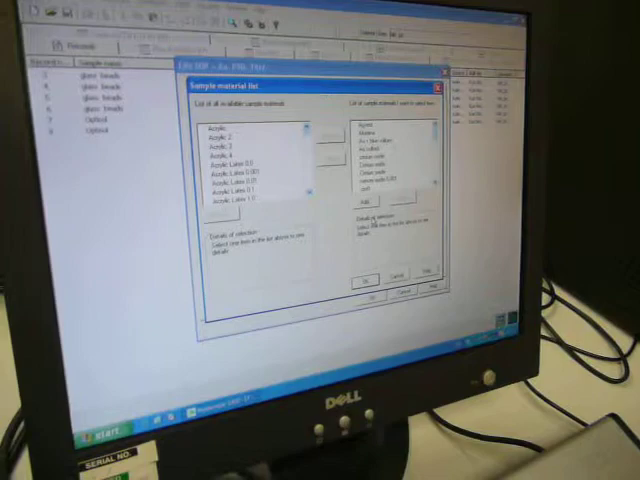
pyautogui.click(362, 287)
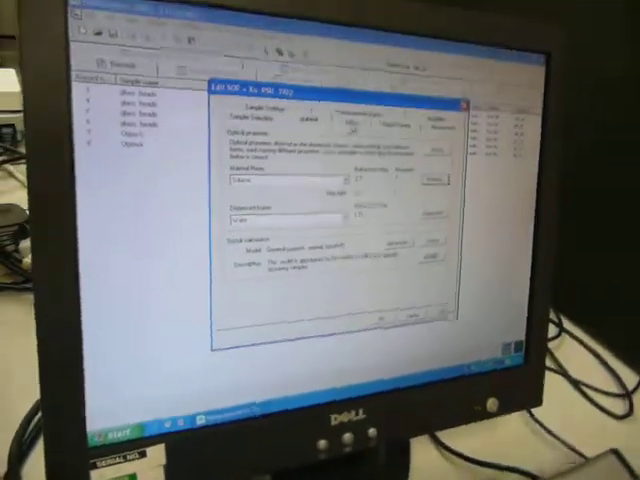
# - Review the SOP's Labels, Report/Export and Measurement timing pages
pyautogui.click(250, 88)
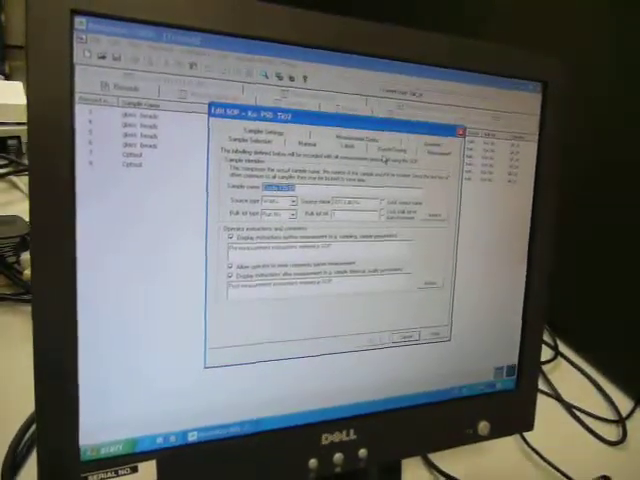
pyautogui.click(400, 150)
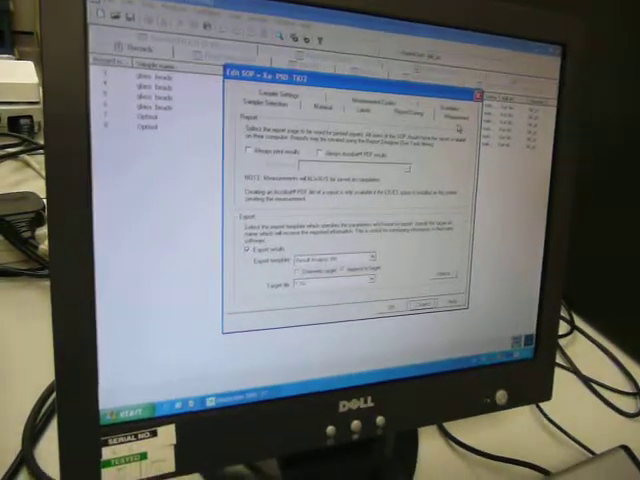
pyautogui.click(462, 116)
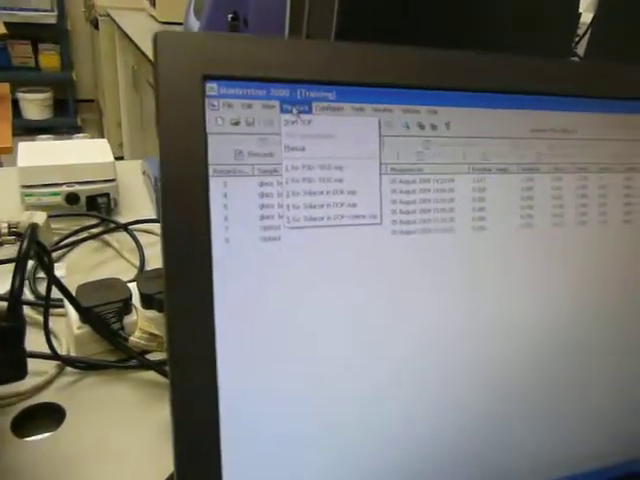
# - Create a new measurement file with File > New, saved in the chosen folder
pyautogui.click(258, 148)
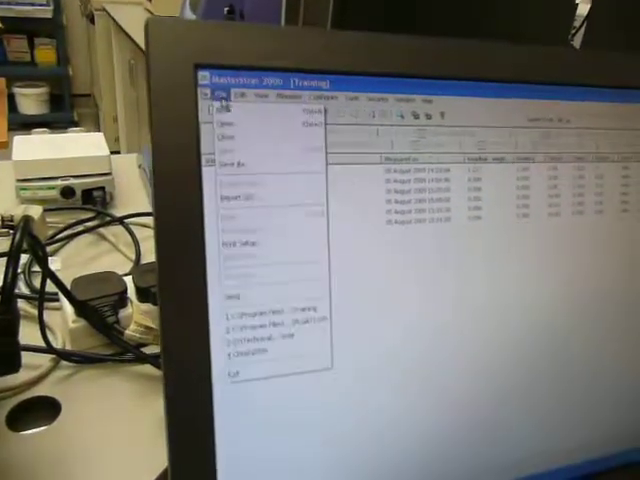
pyautogui.click(225, 112)
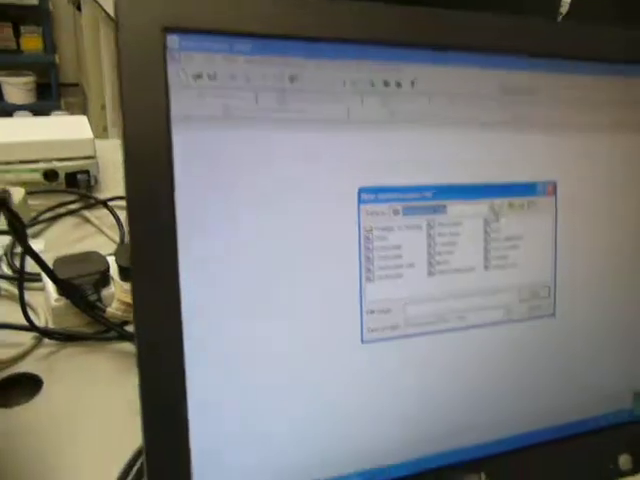
pyautogui.click(482, 211)
pyautogui.click(395, 225)
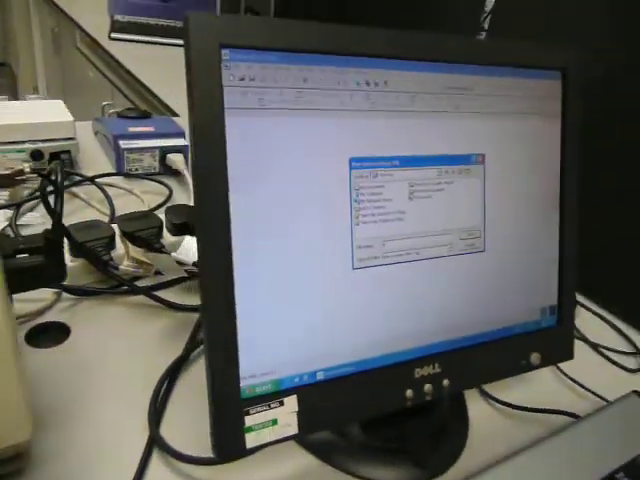
pyautogui.press('Return')
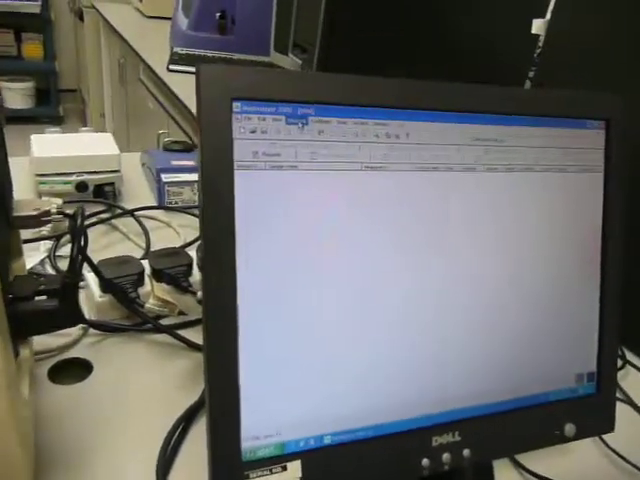
pyautogui.click(240, 85)
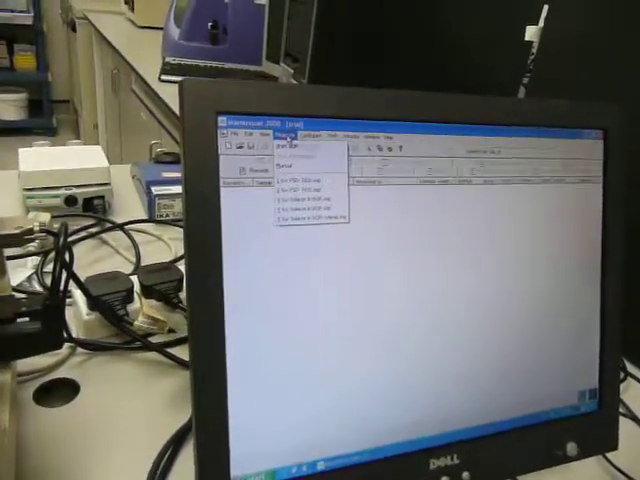
pyautogui.click(300, 168)
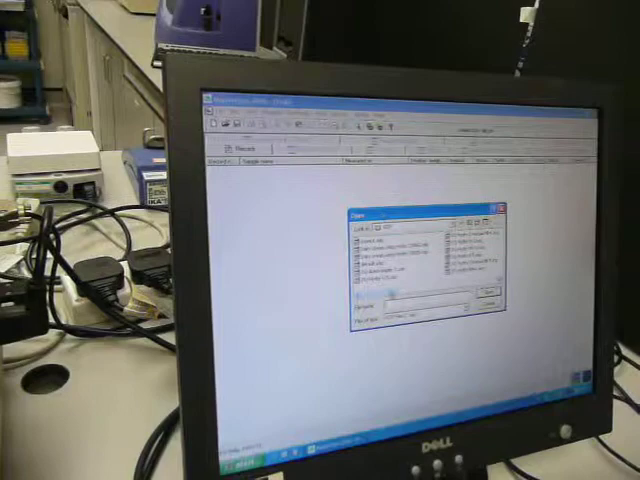
pyautogui.click(415, 295)
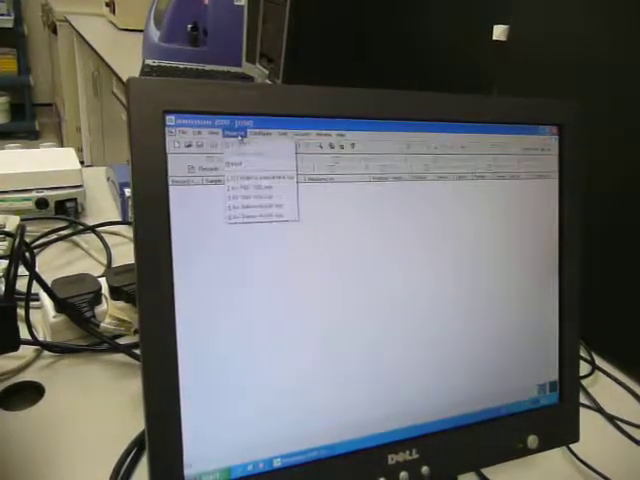
# - Pick the SOP file and launch it with Measure > Start SOP
pyautogui.click(256, 148)
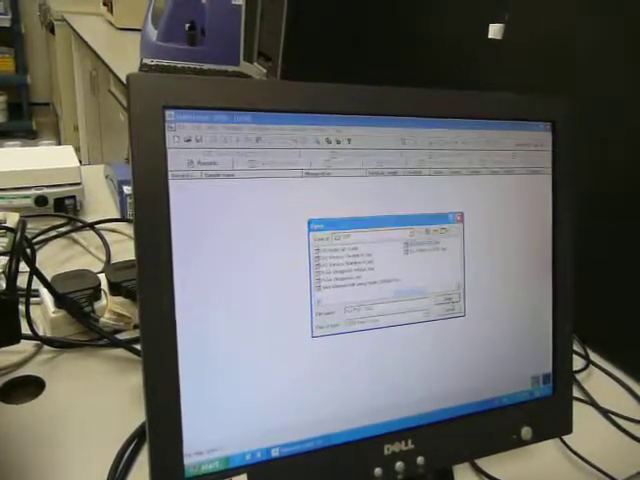
pyautogui.press('Return')
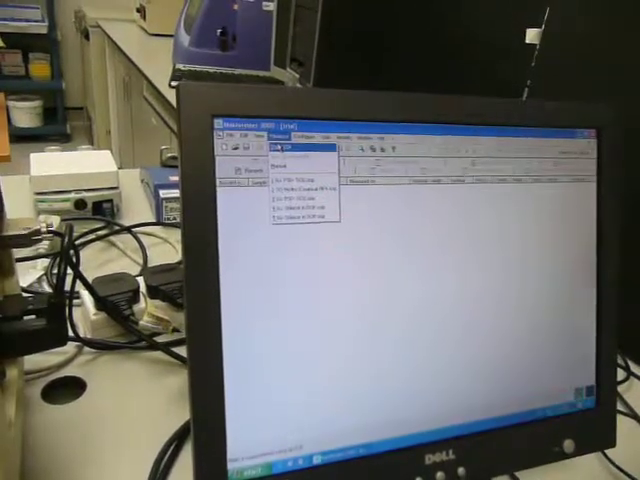
pyautogui.click(290, 172)
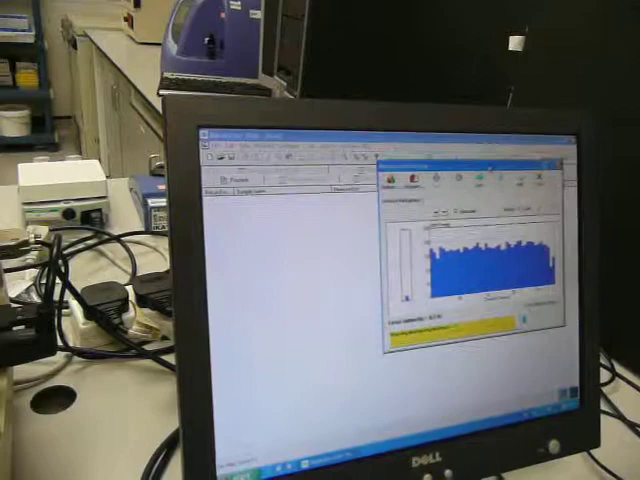
# - Move the Measurement Display aside, let the background run, then dismiss the prompt
pyautogui.moveTo(480, 160)
pyautogui.mouseDown()
pyautogui.moveTo(440, 175)
pyautogui.moveTo(455, 178)
pyautogui.mouseUp()
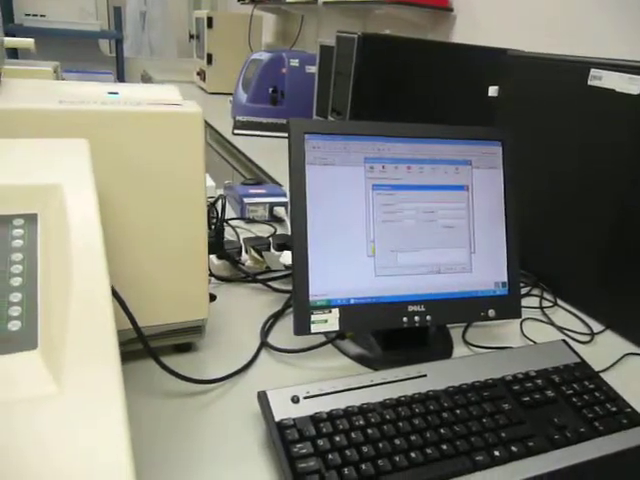
pyautogui.press('Return')
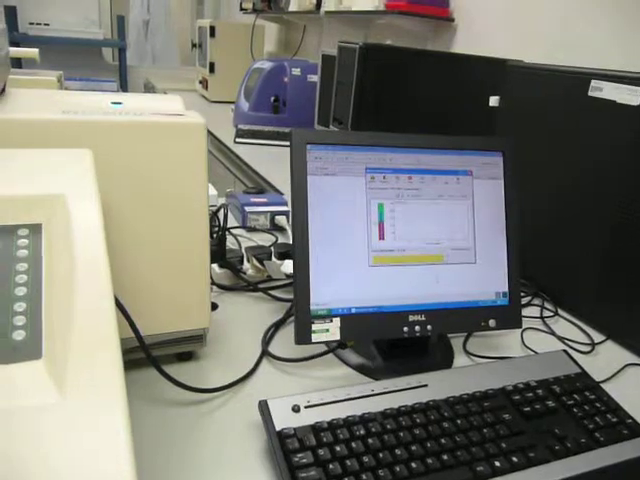